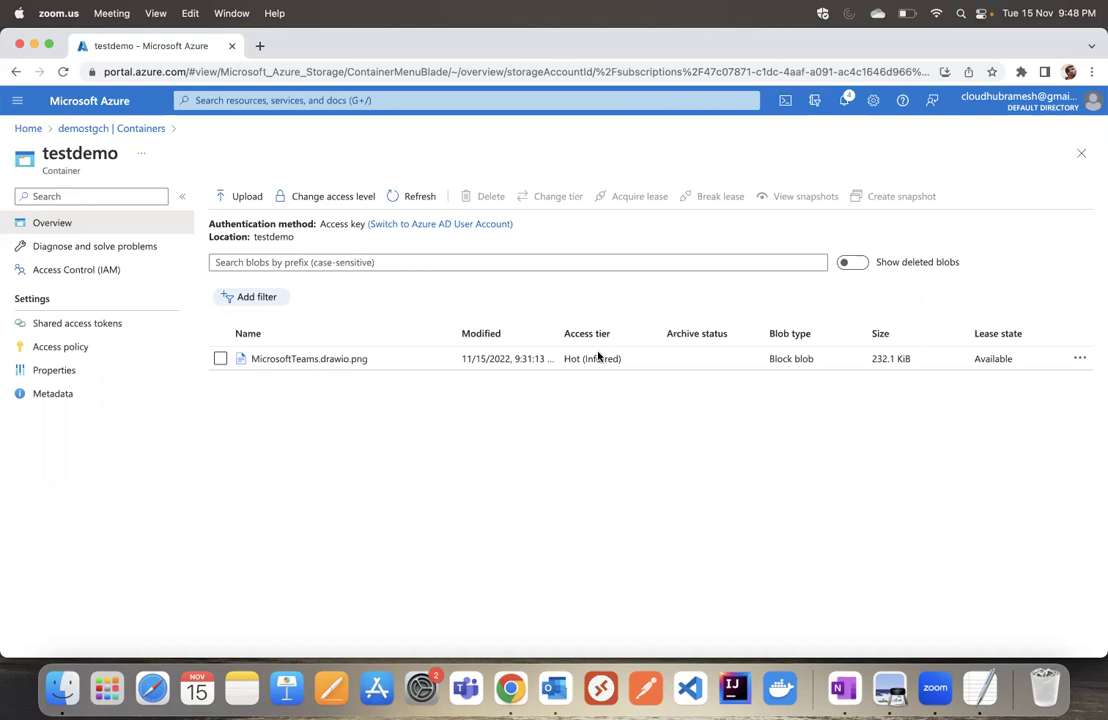
Review the public access level of the testdemo container and the access tier options for MicrosoftTeams.drawio.png without changing them
{"action": "left_click", "coordinate": [346, 201]}
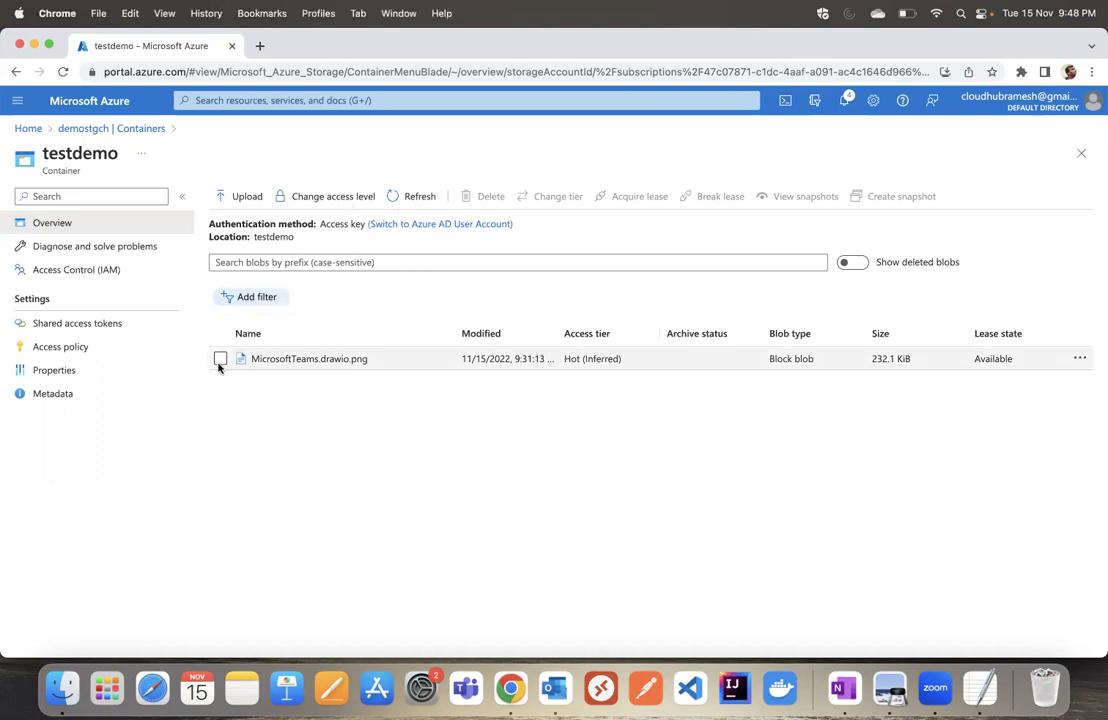
{"action": "left_click", "coordinate": [220, 359]}
{"action": "left_click", "coordinate": [326, 199]}
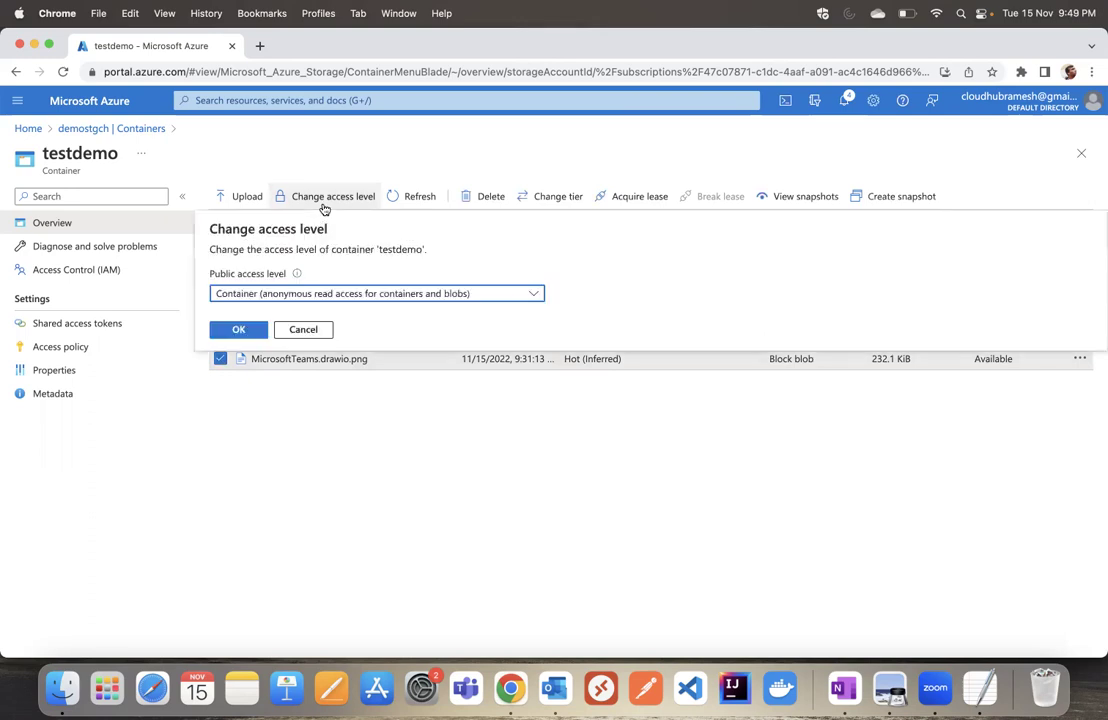
{"action": "left_click", "coordinate": [308, 329]}
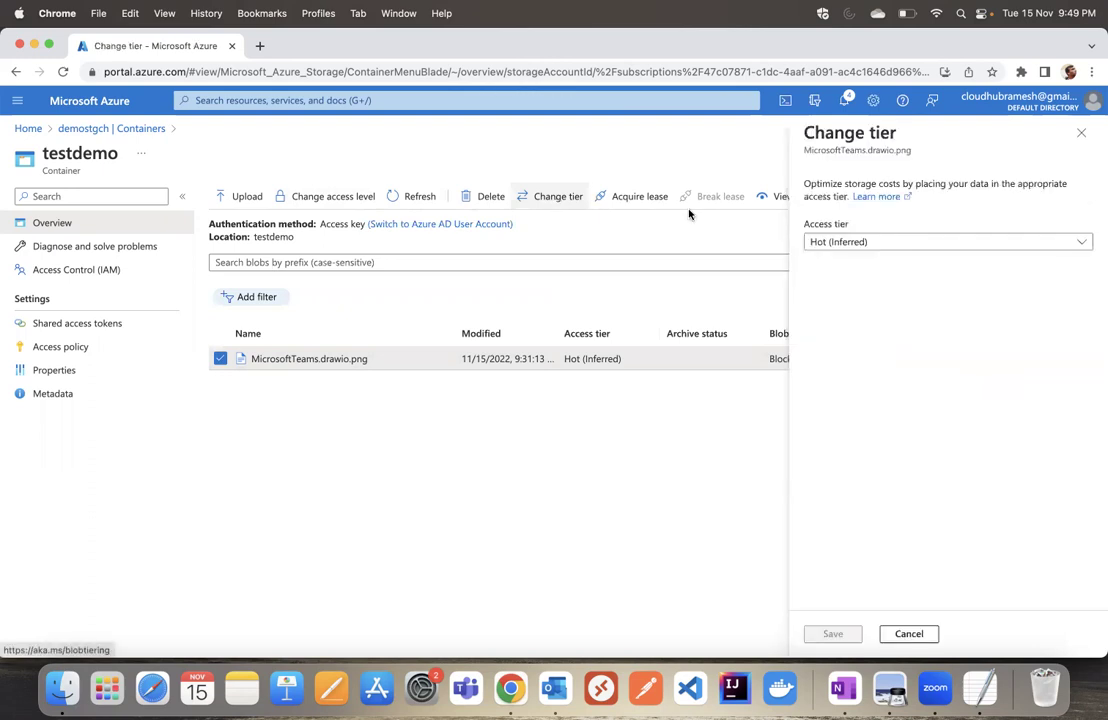
{"action": "left_click", "coordinate": [851, 243]}
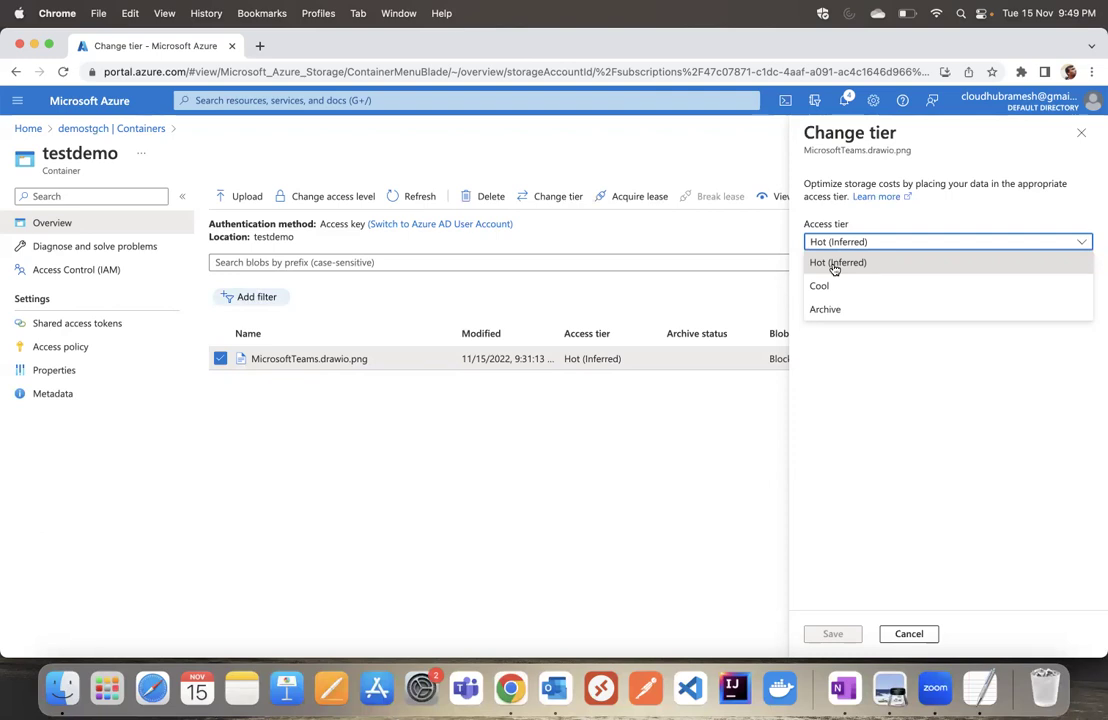
{"action": "left_click", "coordinate": [1081, 135]}
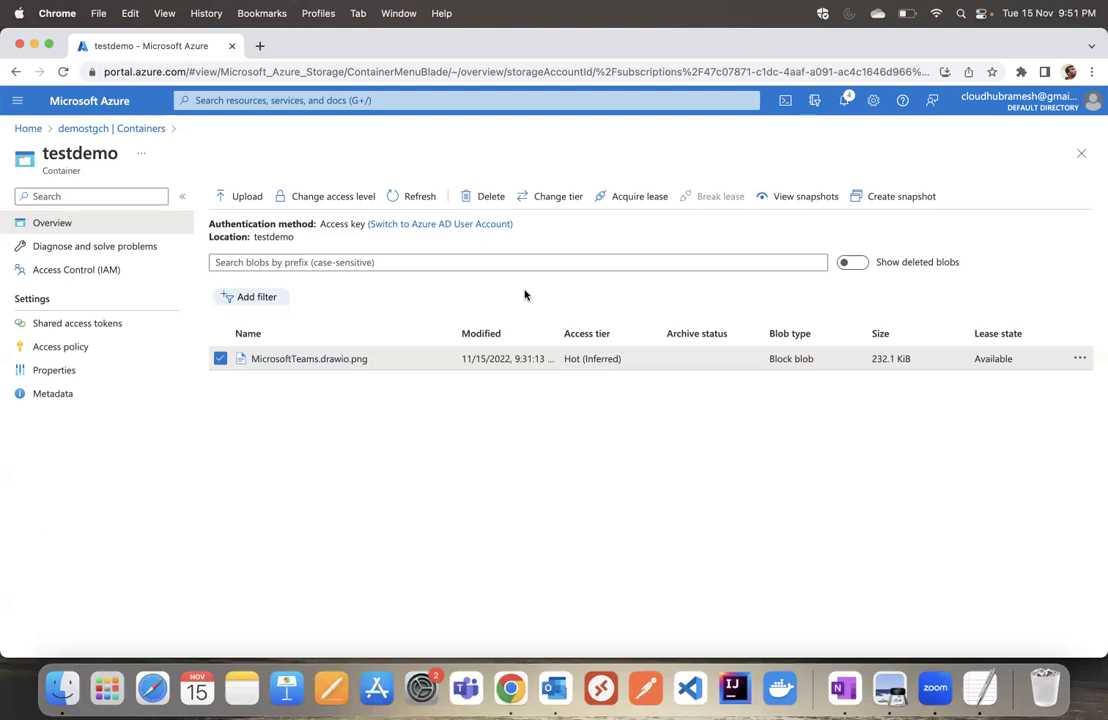
Leave the testdemo container and view the lifecycle management rules of the demostgch storage account
{"action": "left_click", "coordinate": [1080, 153]}
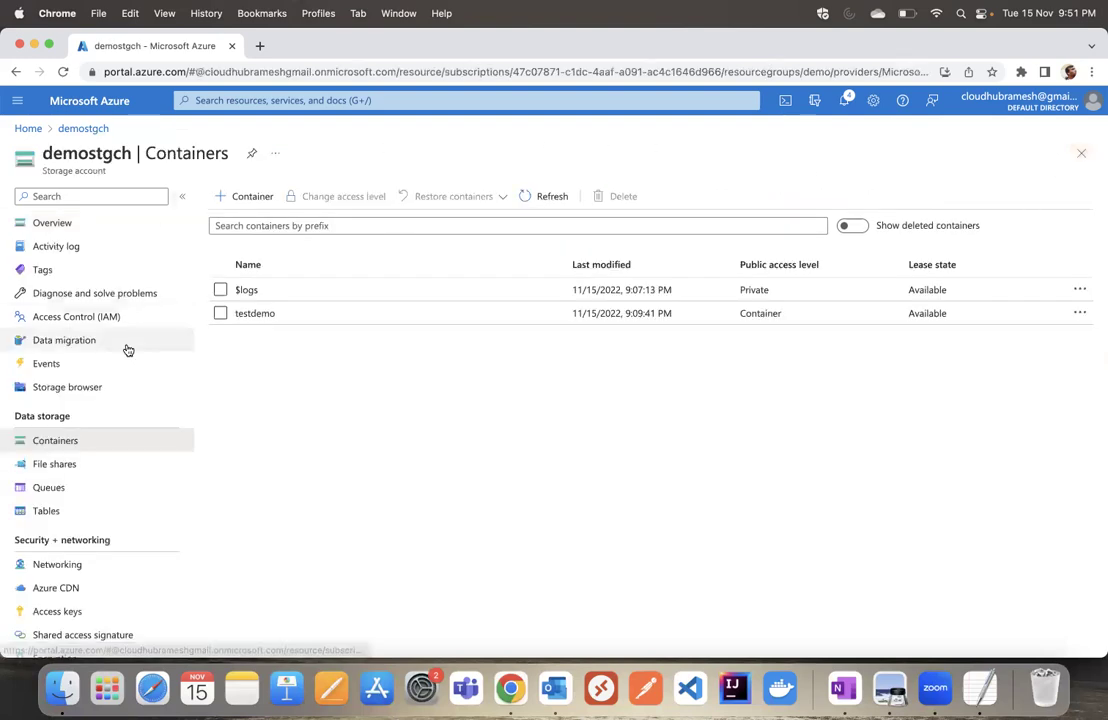
{"action": "scroll", "coordinate": [128, 462], "scroll_direction": "down", "scroll_amount": 3}
{"action": "scroll", "coordinate": [127, 460], "scroll_direction": "down", "scroll_amount": 5}
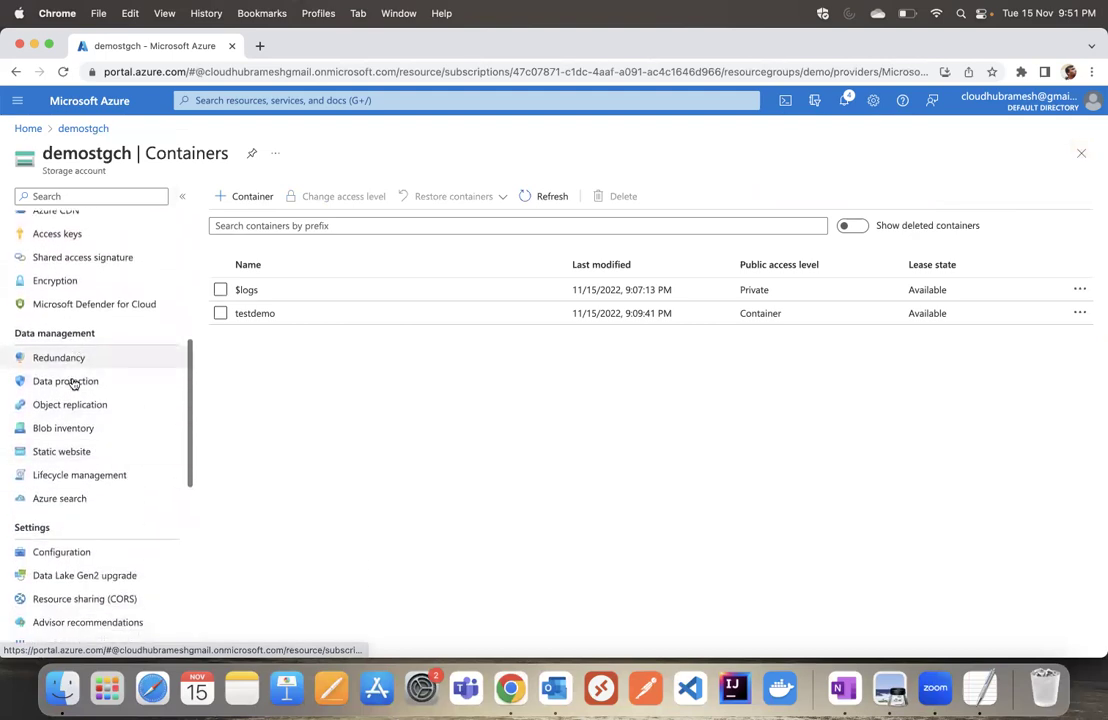
{"action": "left_click", "coordinate": [75, 478]}
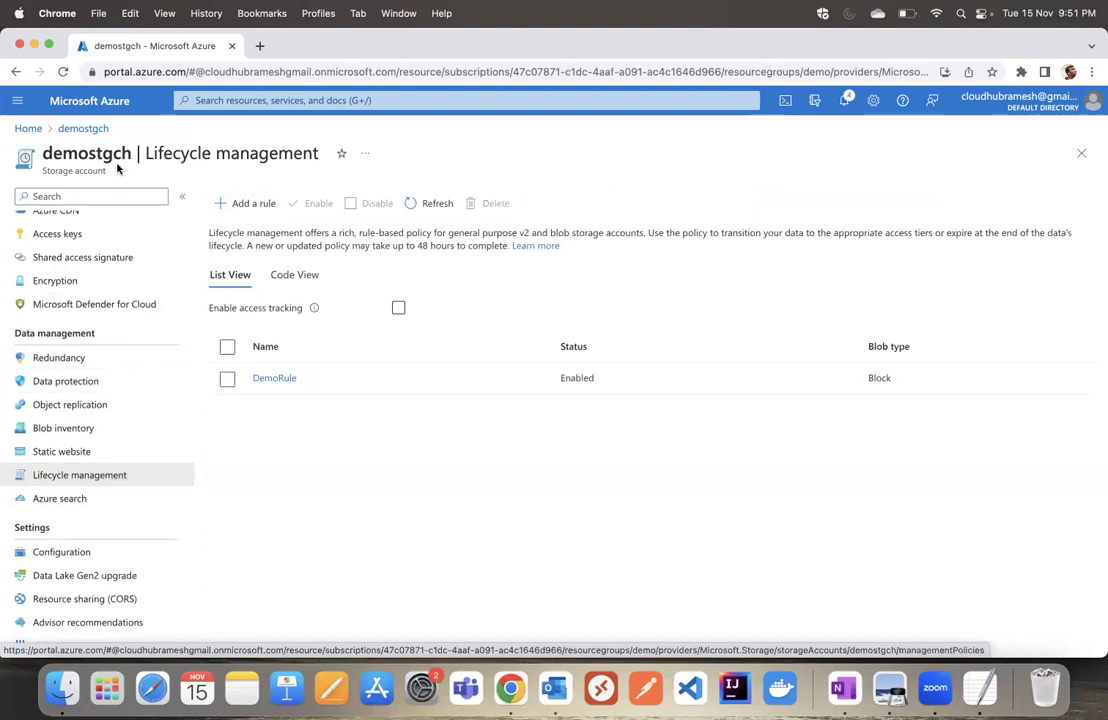
Return to the demostgch storage account's containers and open the testdemo container
{"action": "left_click", "coordinate": [86, 128]}
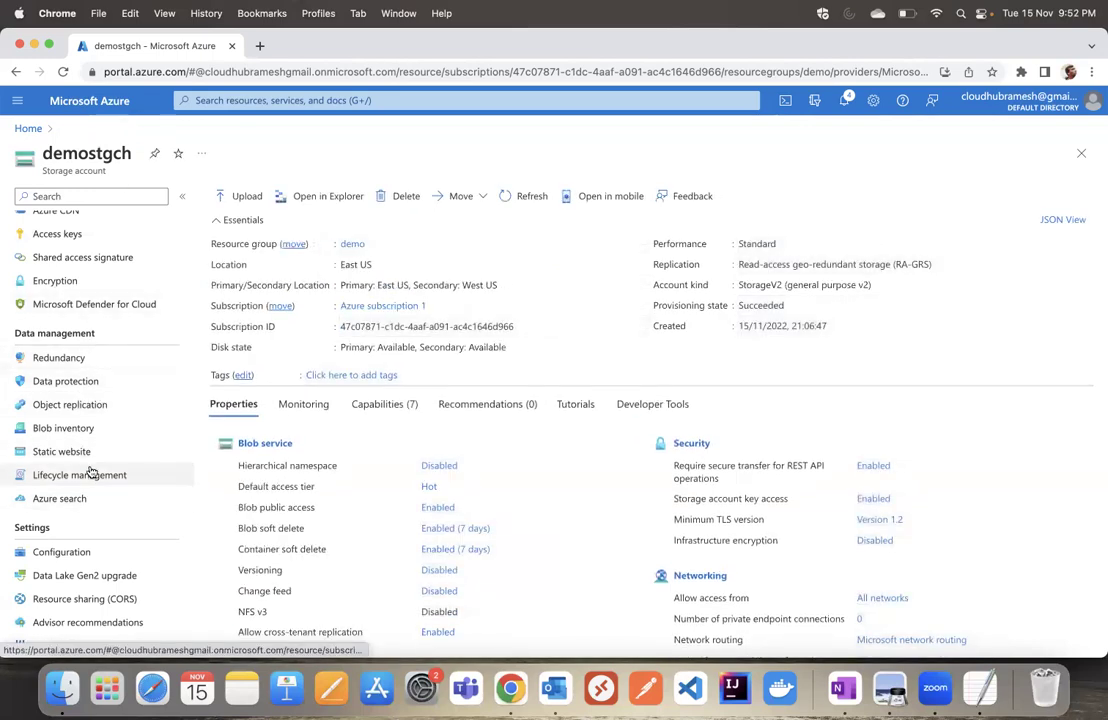
{"action": "scroll", "coordinate": [88, 360], "scroll_direction": "up", "scroll_amount": 3}
{"action": "scroll", "coordinate": [86, 368], "scroll_direction": "up", "scroll_amount": 3}
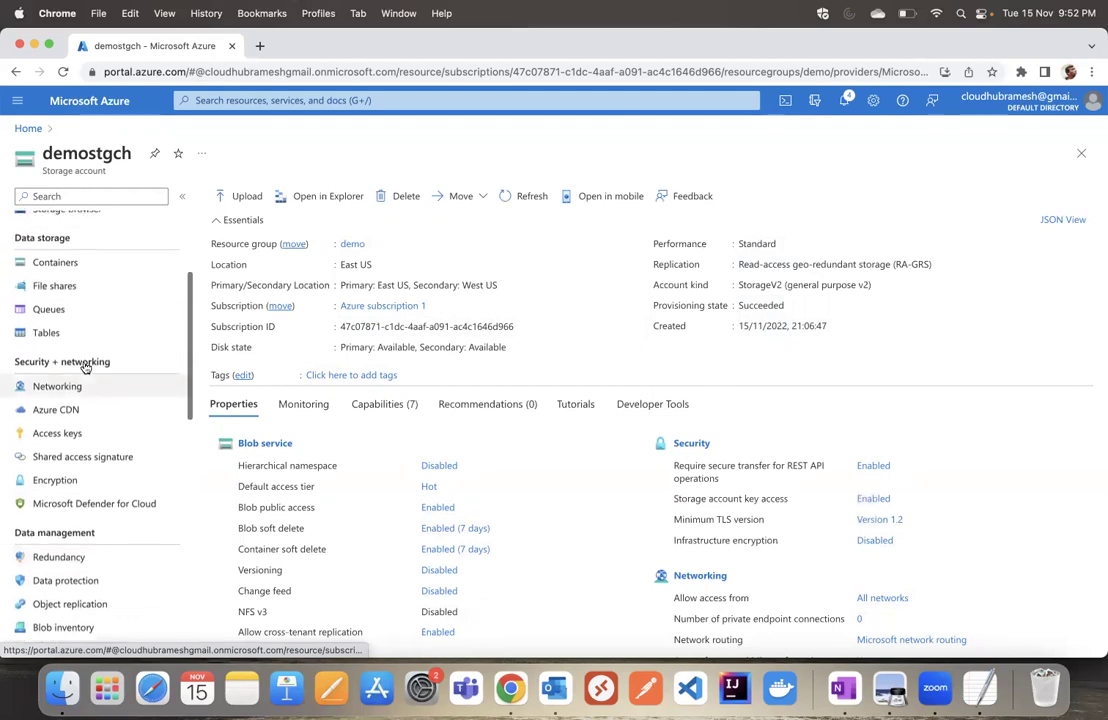
{"action": "left_click", "coordinate": [79, 330]}
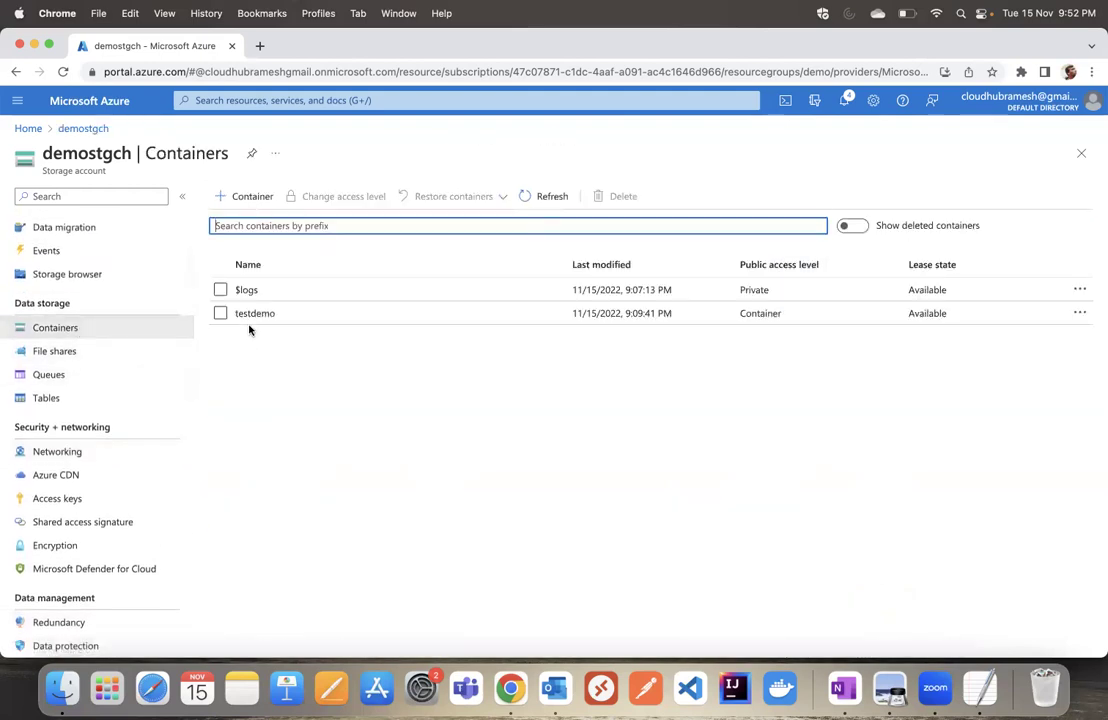
{"action": "left_click", "coordinate": [252, 313]}
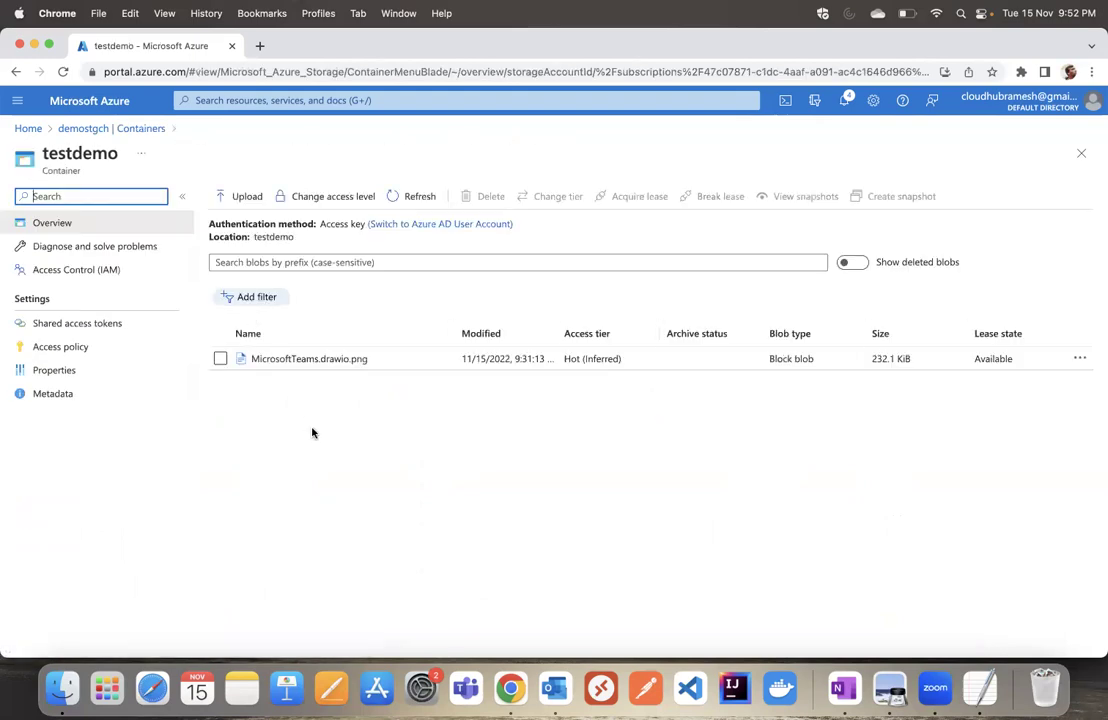
Upload TestFile from the Downloads folder to the testdemo container and close the upload pane
{"action": "left_click", "coordinate": [250, 203]}
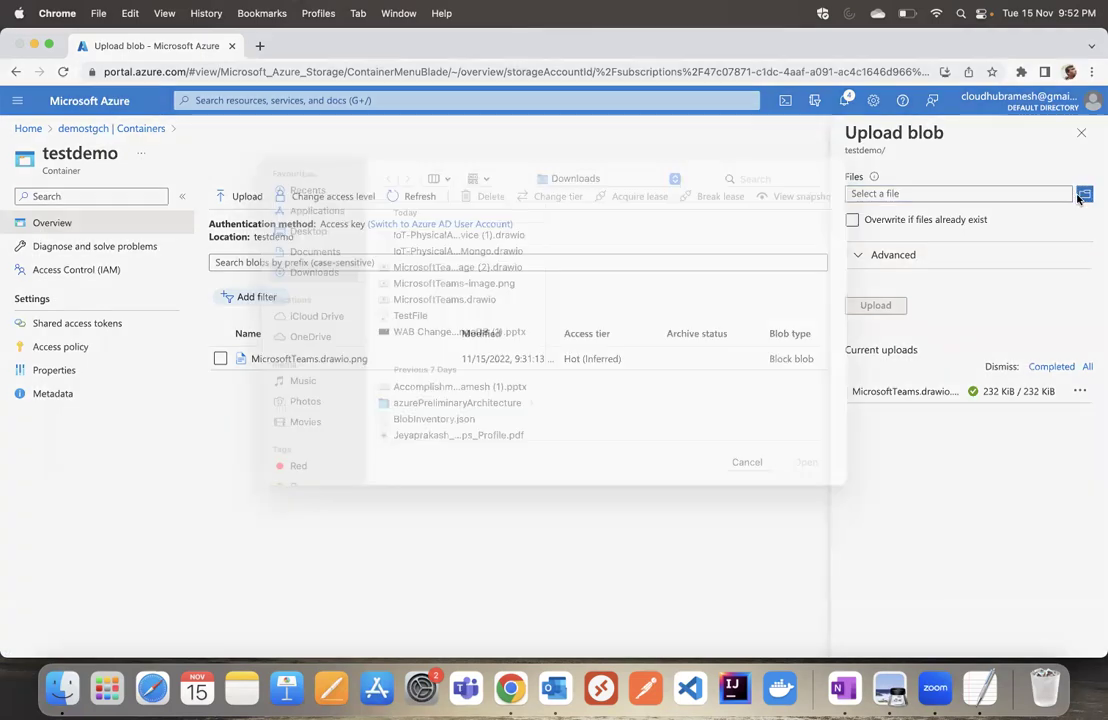
{"action": "left_click", "coordinate": [1077, 195]}
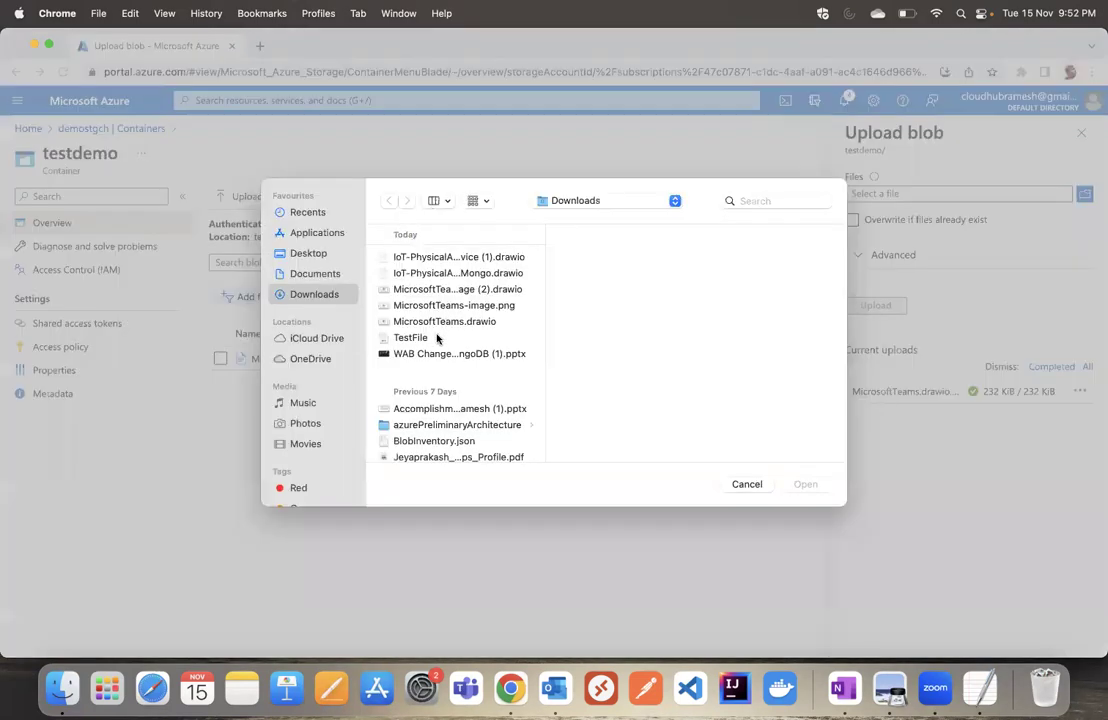
{"action": "left_click", "coordinate": [438, 338]}
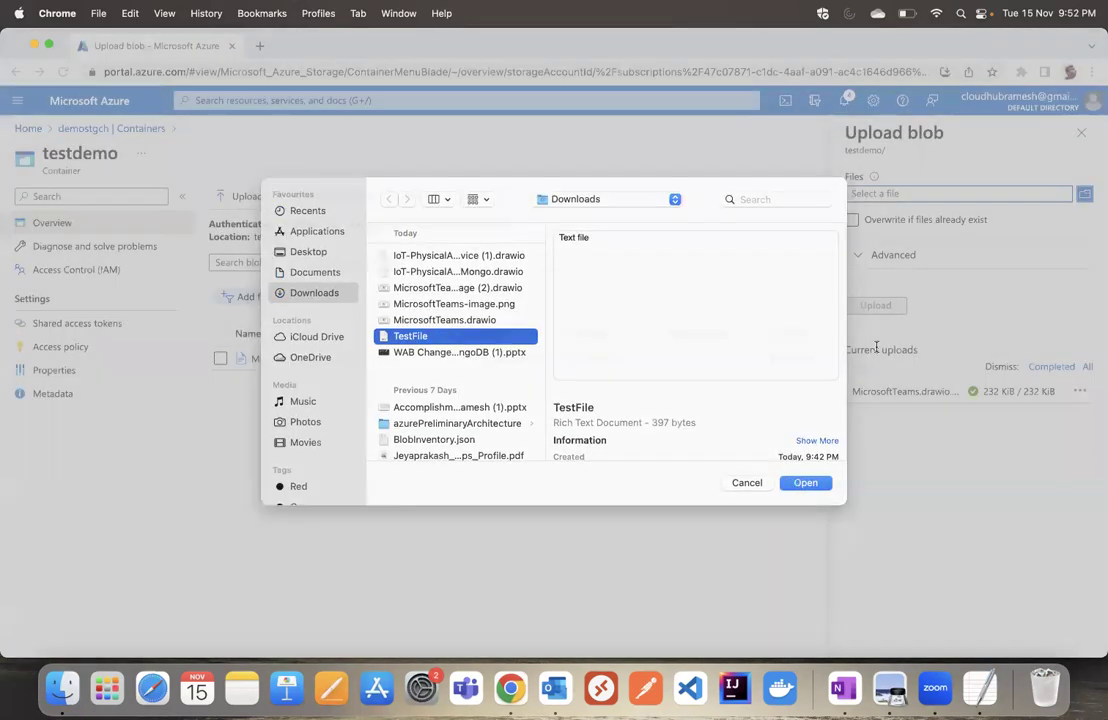
{"action": "left_click", "coordinate": [794, 483]}
{"action": "left_click", "coordinate": [882, 312]}
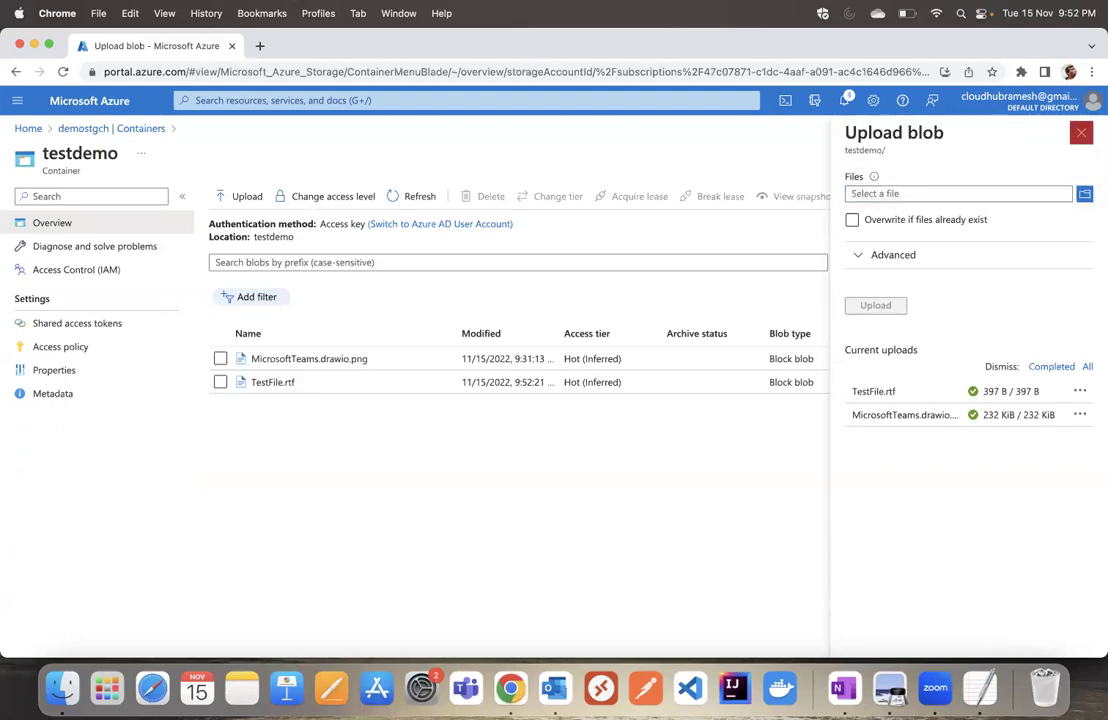
{"action": "left_click", "coordinate": [1080, 142]}
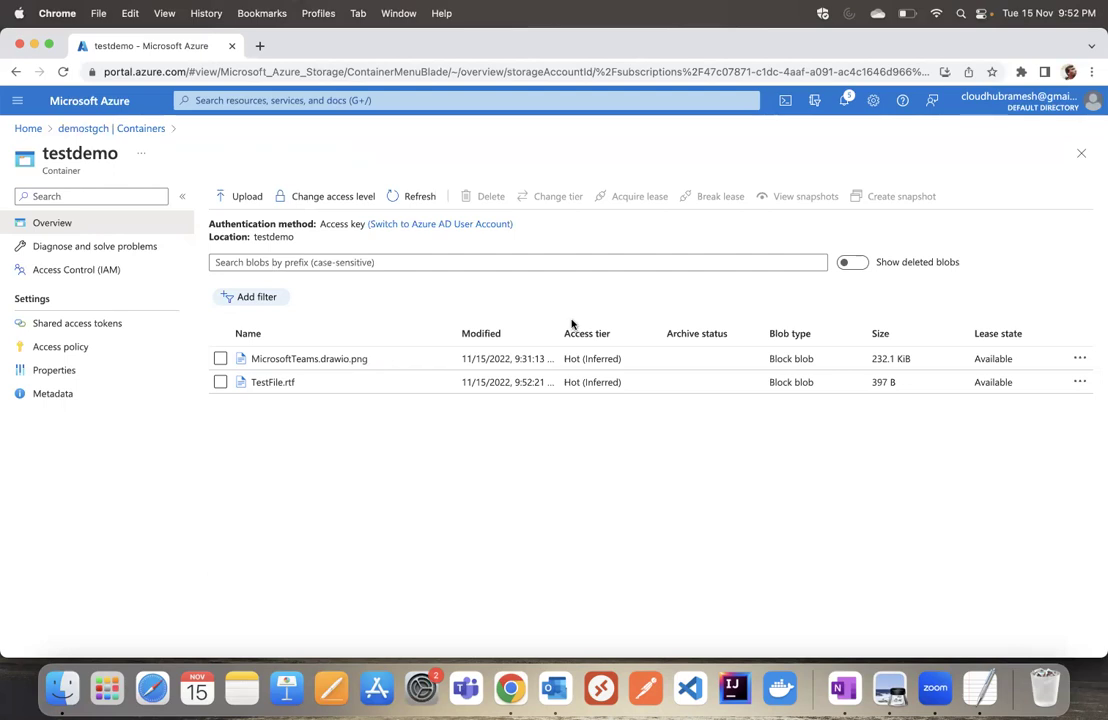
Leave the testdemo container and open lifecycle management for the demostgch storage account
{"action": "left_click", "coordinate": [1079, 155]}
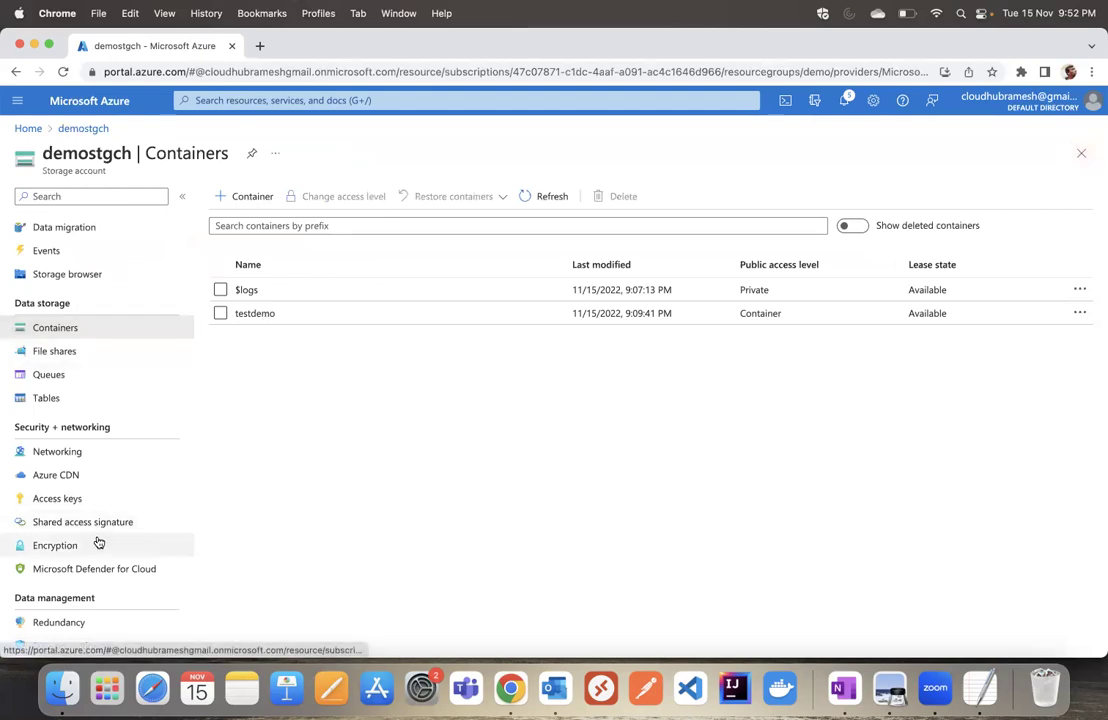
{"action": "scroll", "coordinate": [104, 522], "scroll_direction": "down", "scroll_amount": 2}
{"action": "scroll", "coordinate": [108, 527], "scroll_direction": "down", "scroll_amount": 3}
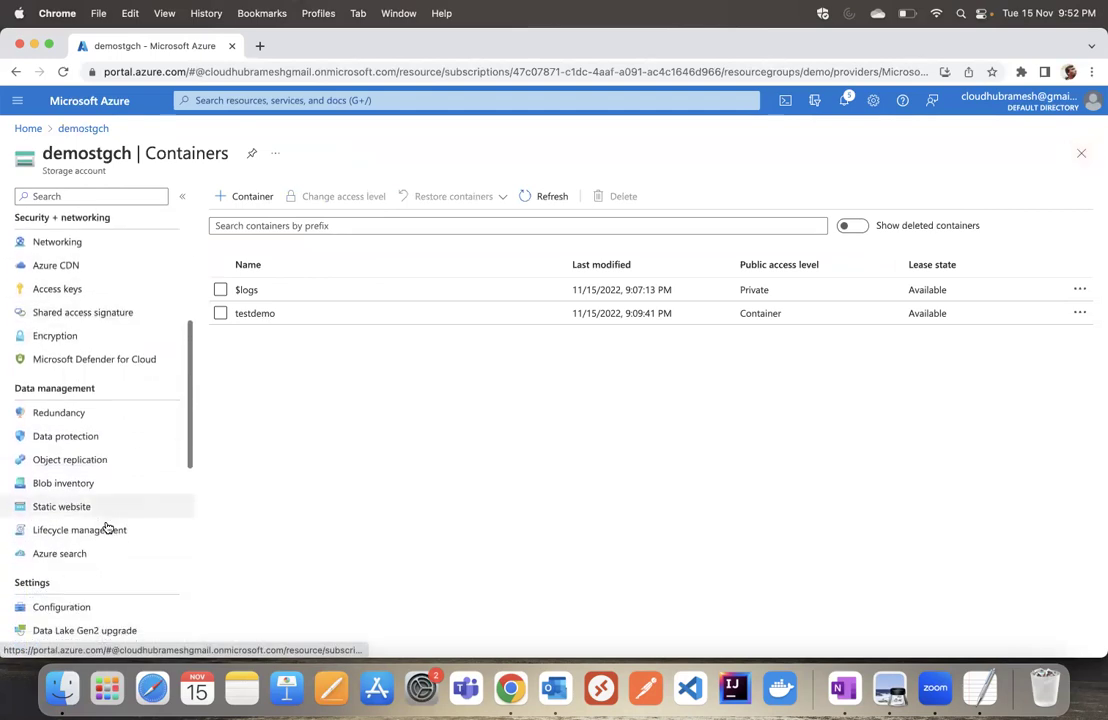
{"action": "left_click", "coordinate": [93, 461]}
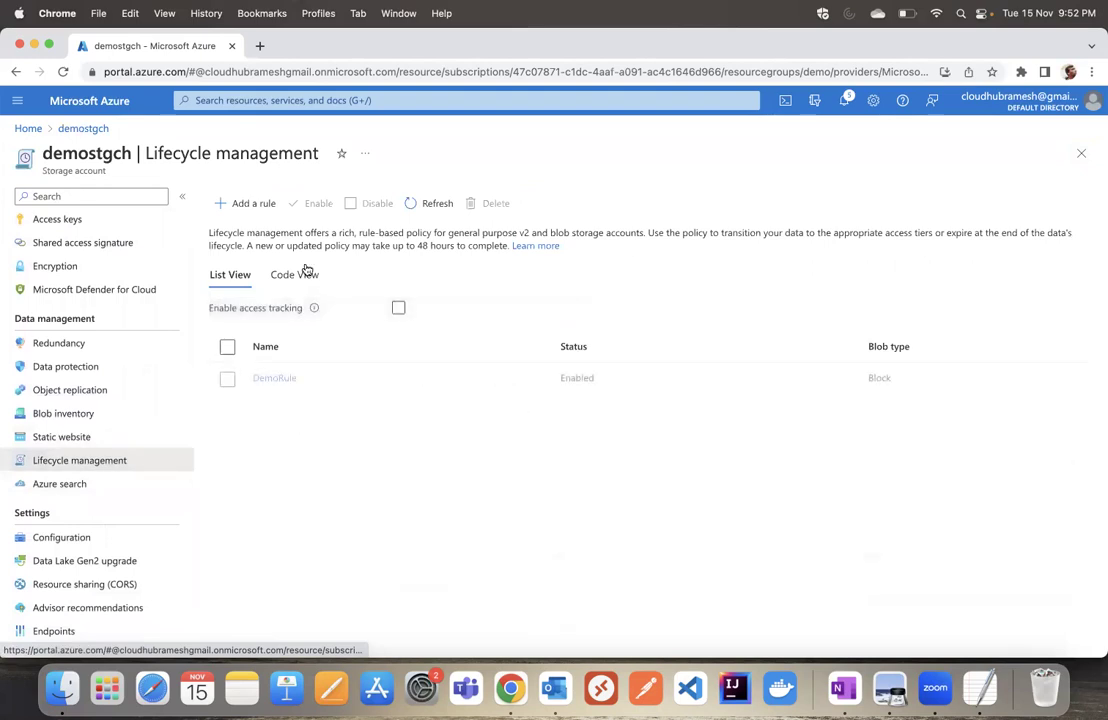
Start a lifecycle rule named Demorule2, keeping the default scope and blob types, and proceed to its base blob conditions
{"action": "left_click", "coordinate": [253, 210]}
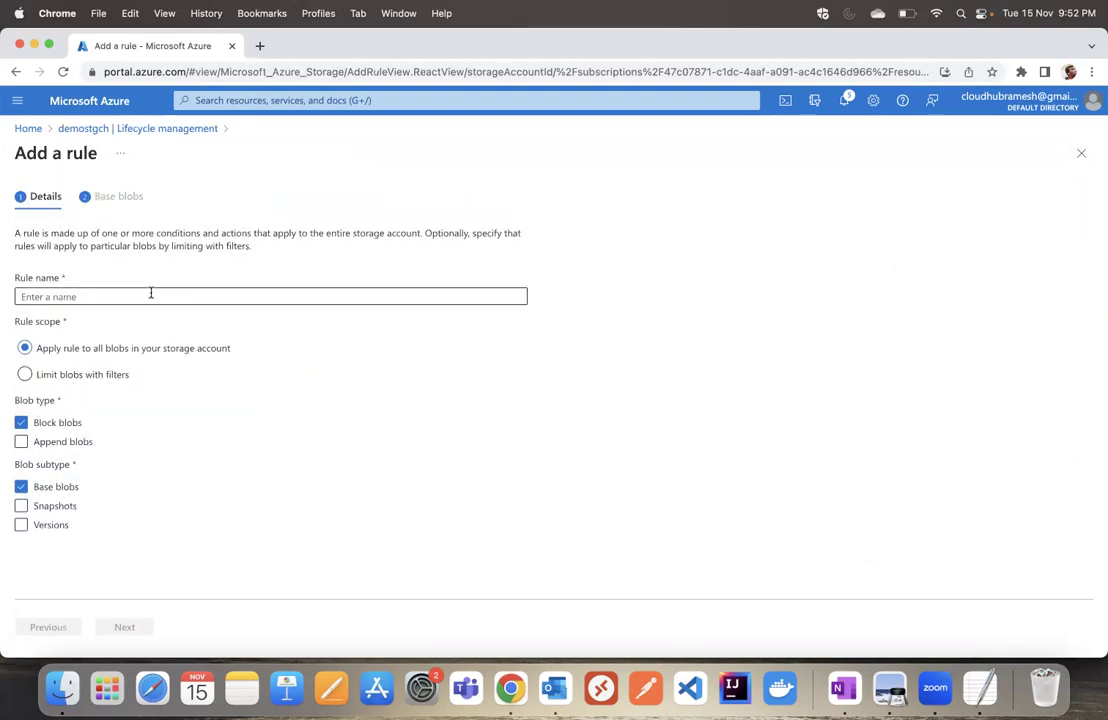
{"action": "left_click", "coordinate": [149, 296]}
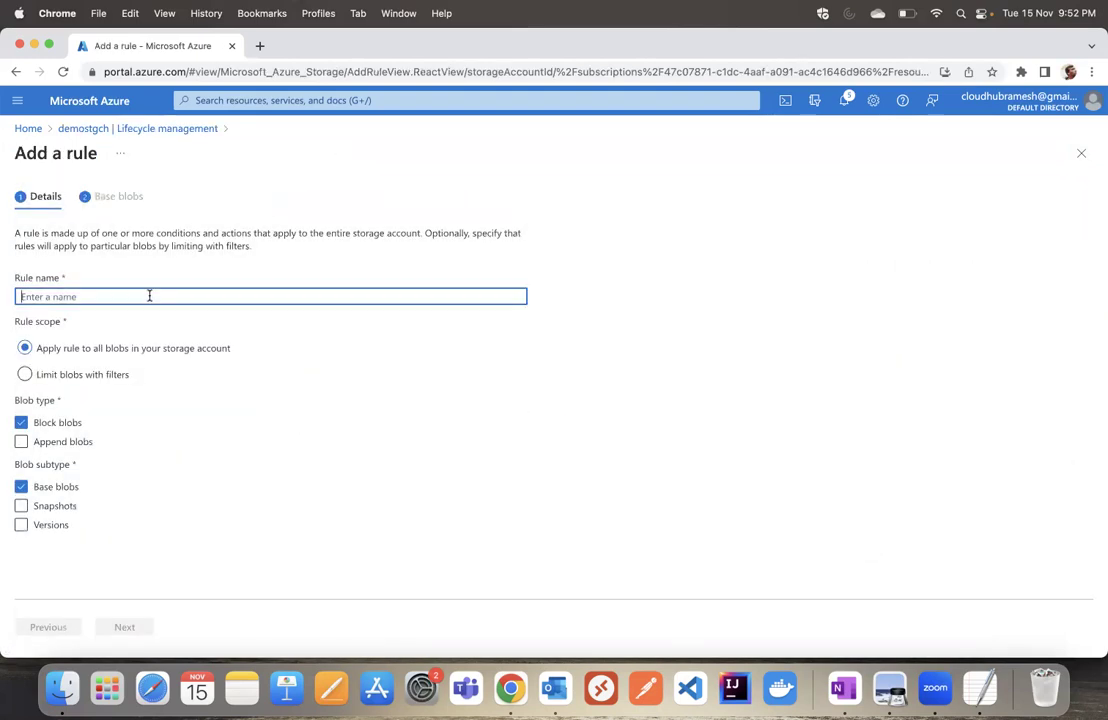
{"action": "type", "text": "Demo"}
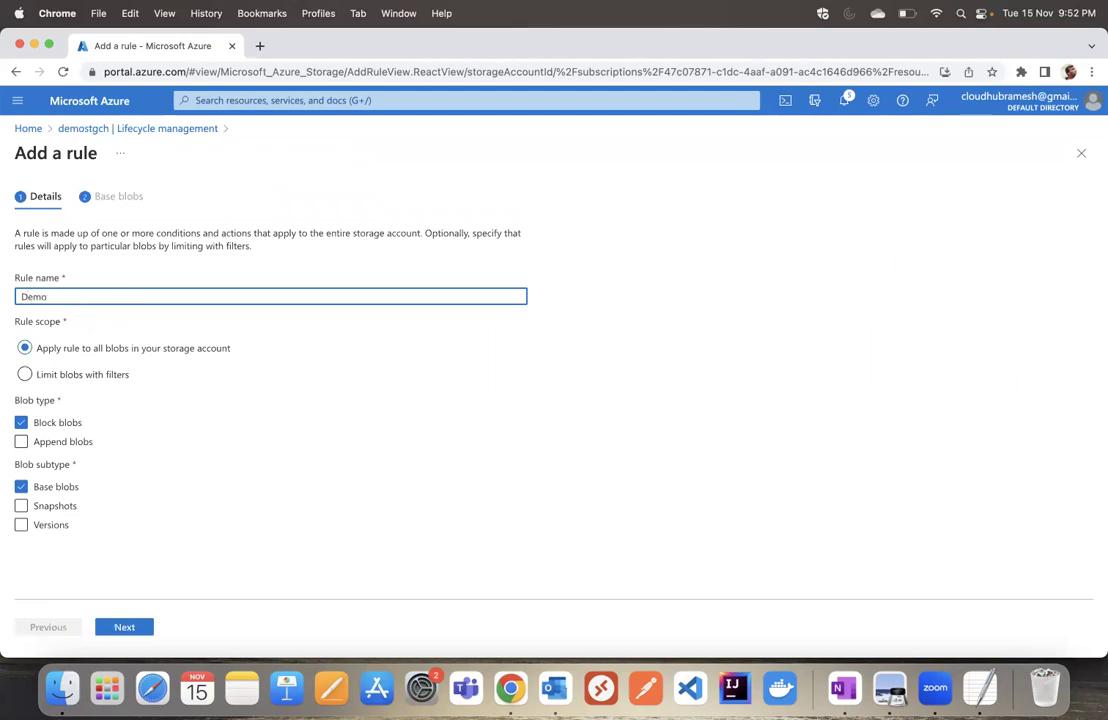
{"action": "type", "text": "rule2"}
{"action": "left_click", "coordinate": [120, 627]}
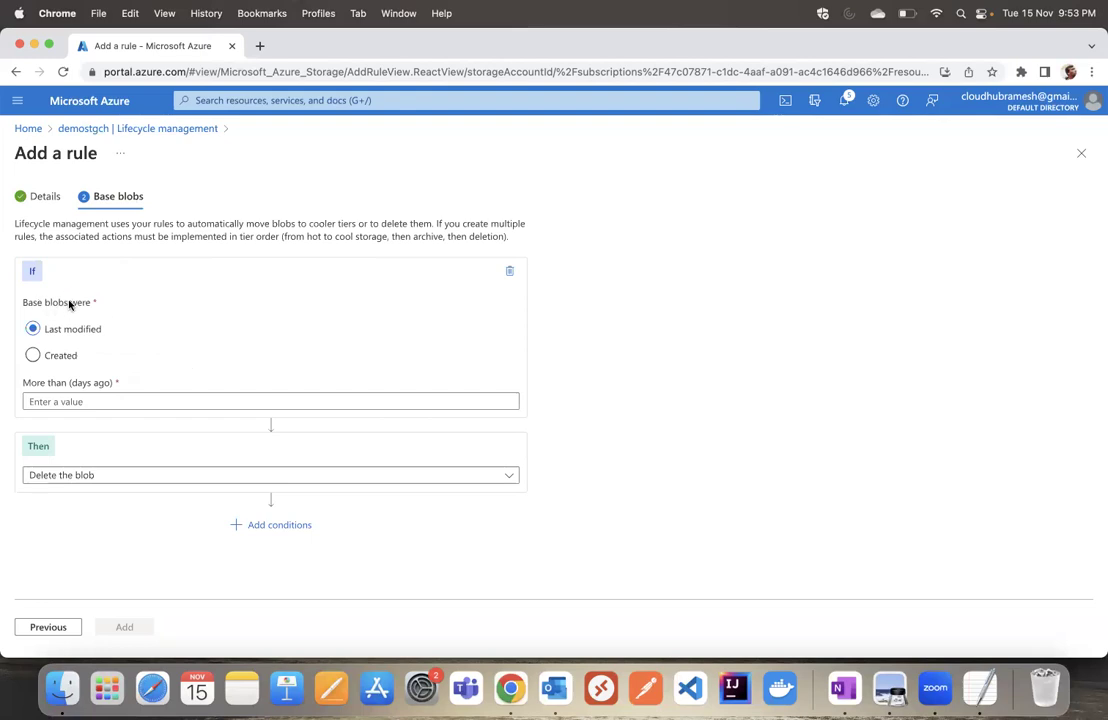
Make the rule move base blobs created more than 1 day ago to archive storage, and add the rule
{"action": "left_click", "coordinate": [55, 401]}
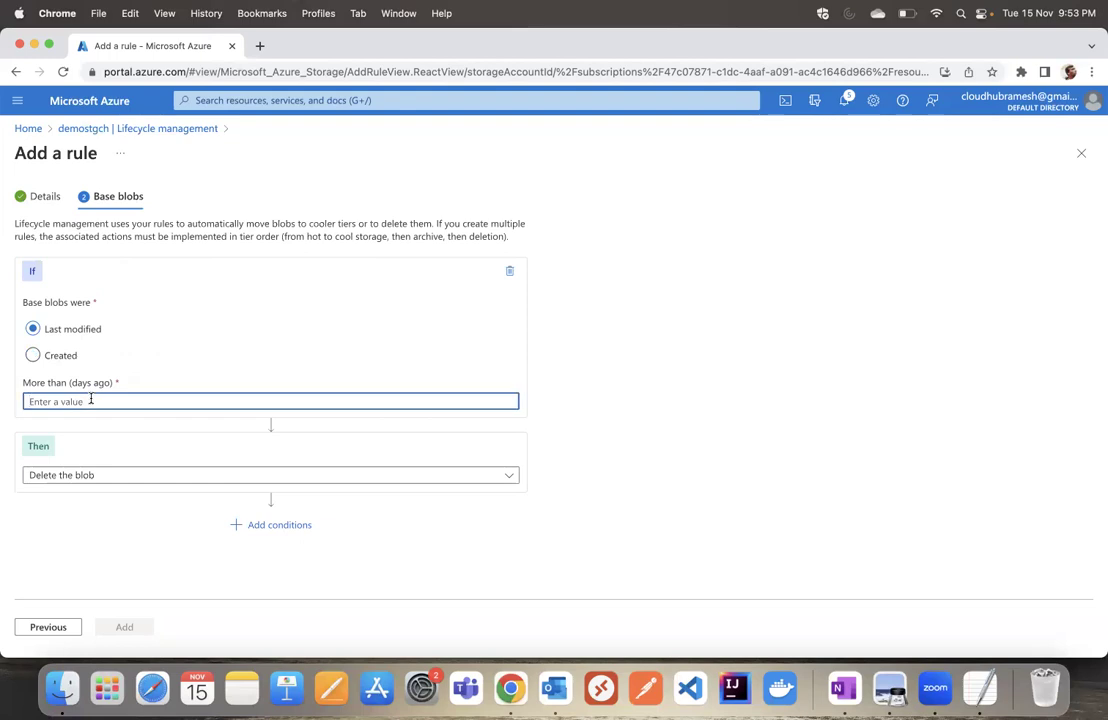
{"action": "type", "text": "1"}
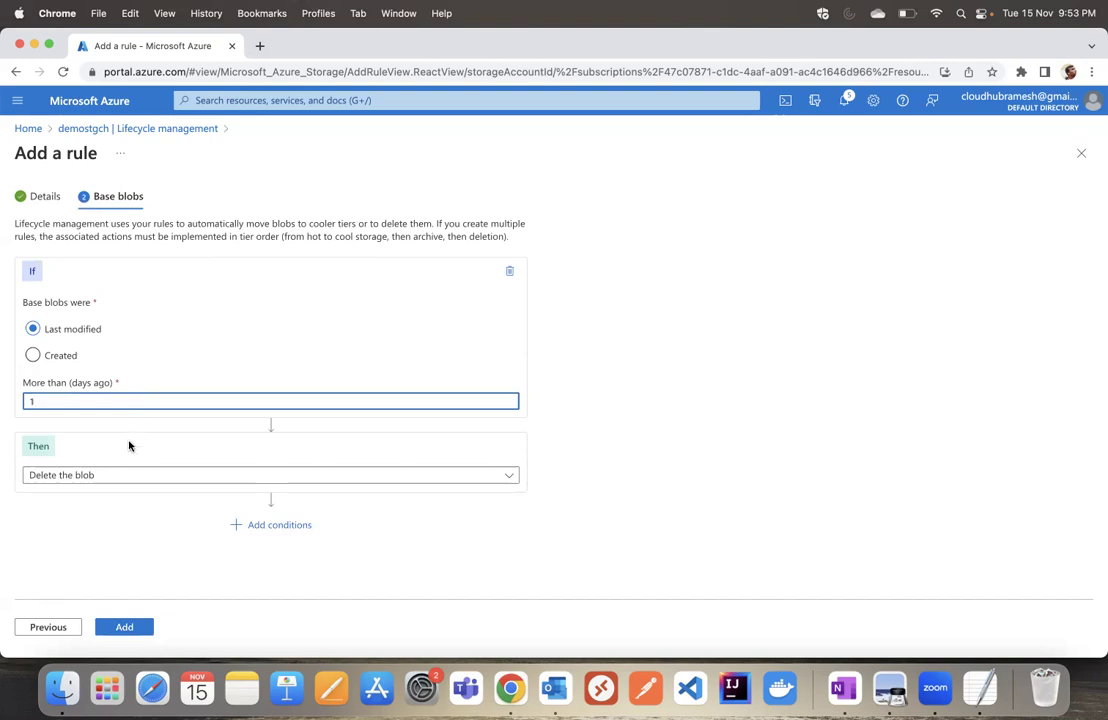
{"action": "left_click", "coordinate": [130, 477]}
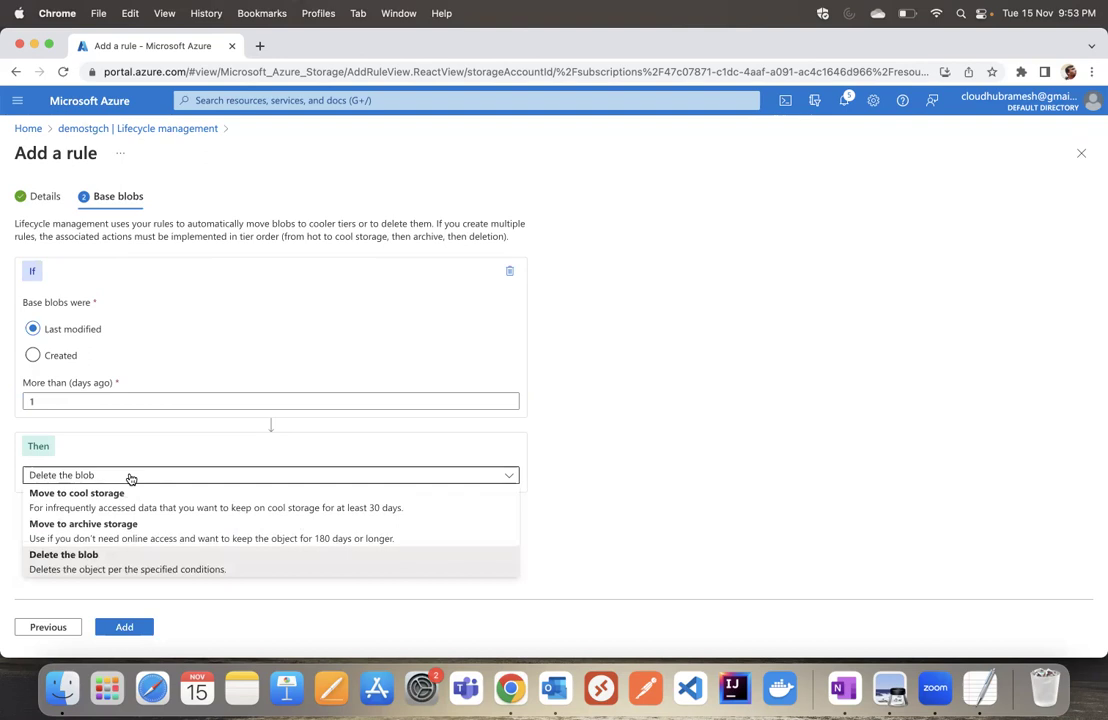
{"action": "left_click", "coordinate": [122, 523]}
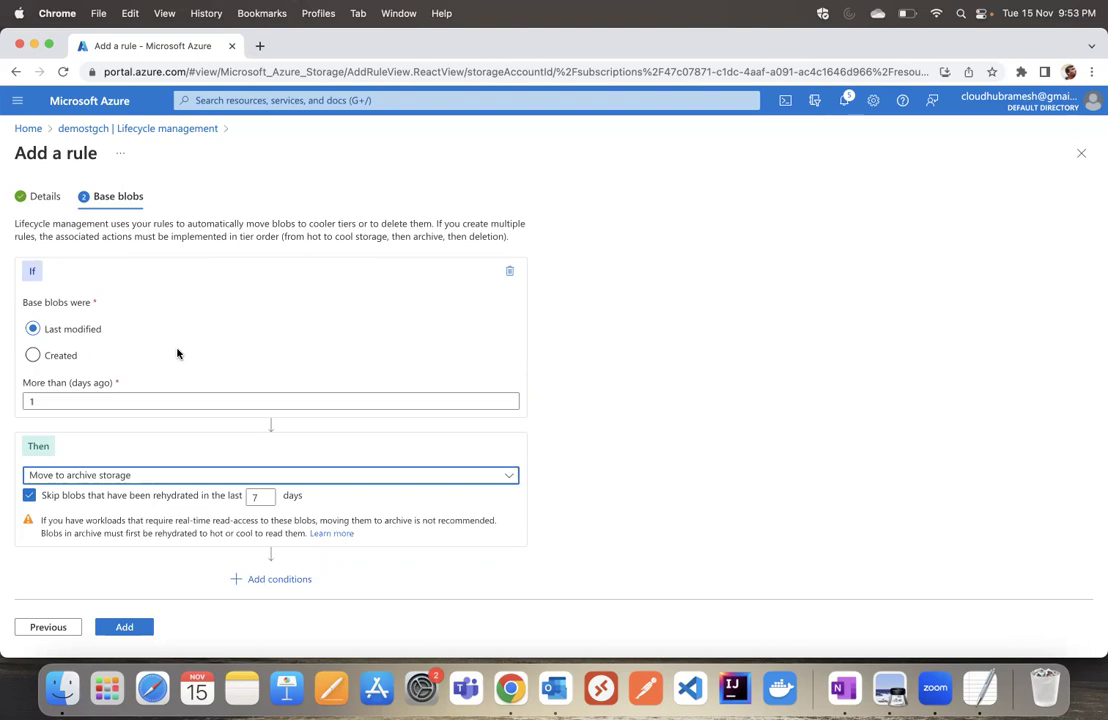
{"action": "left_click", "coordinate": [68, 360]}
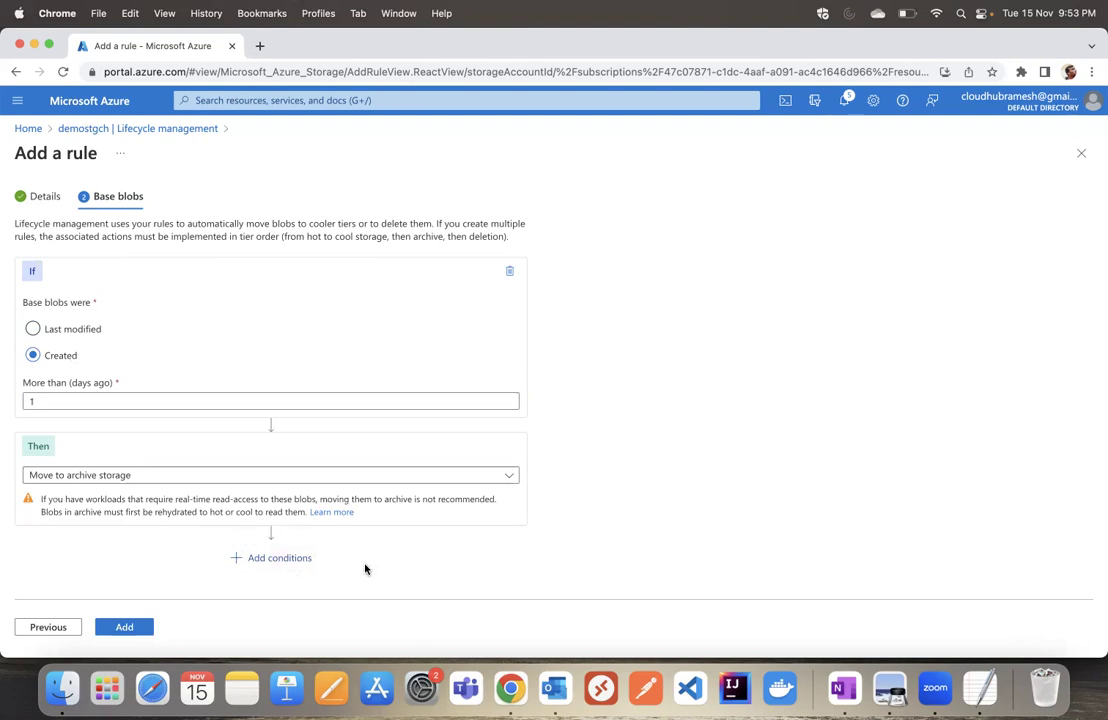
{"action": "left_click", "coordinate": [126, 630]}
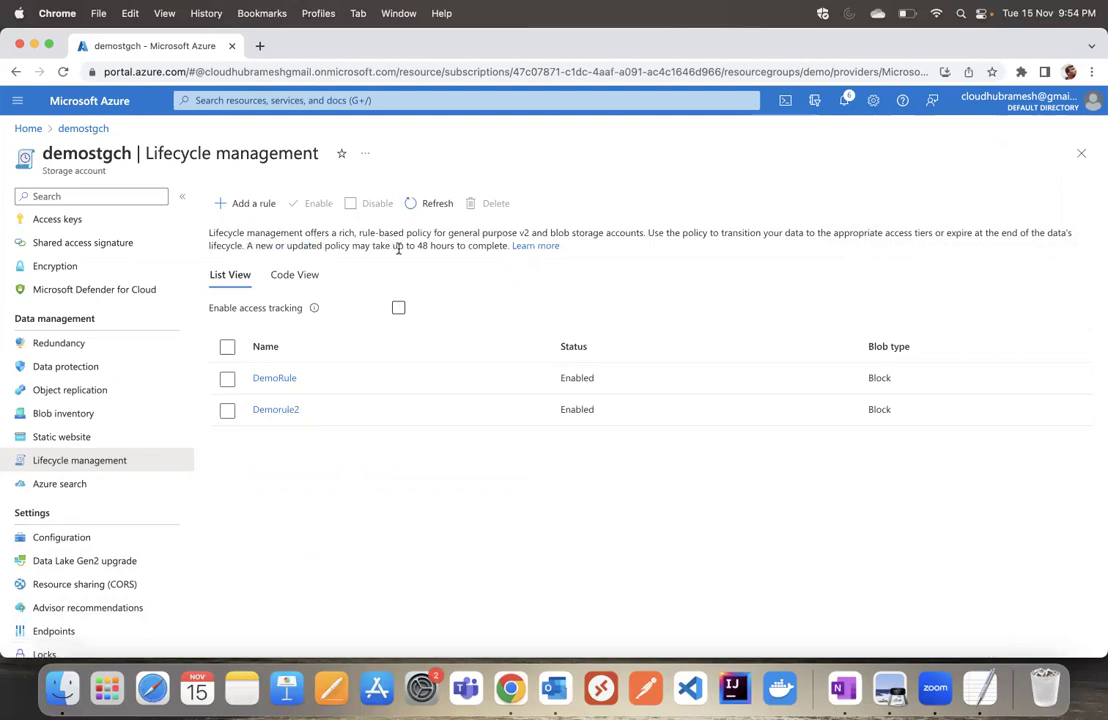
Read the note on how long a new or updated policy takes, and close the storage account page
{"action": "left_click_drag", "start_coordinate": [470, 247], "coordinate": [322, 246]}
{"action": "left_click", "coordinate": [322, 246]}
{"action": "left_click", "coordinate": [1079, 155]}
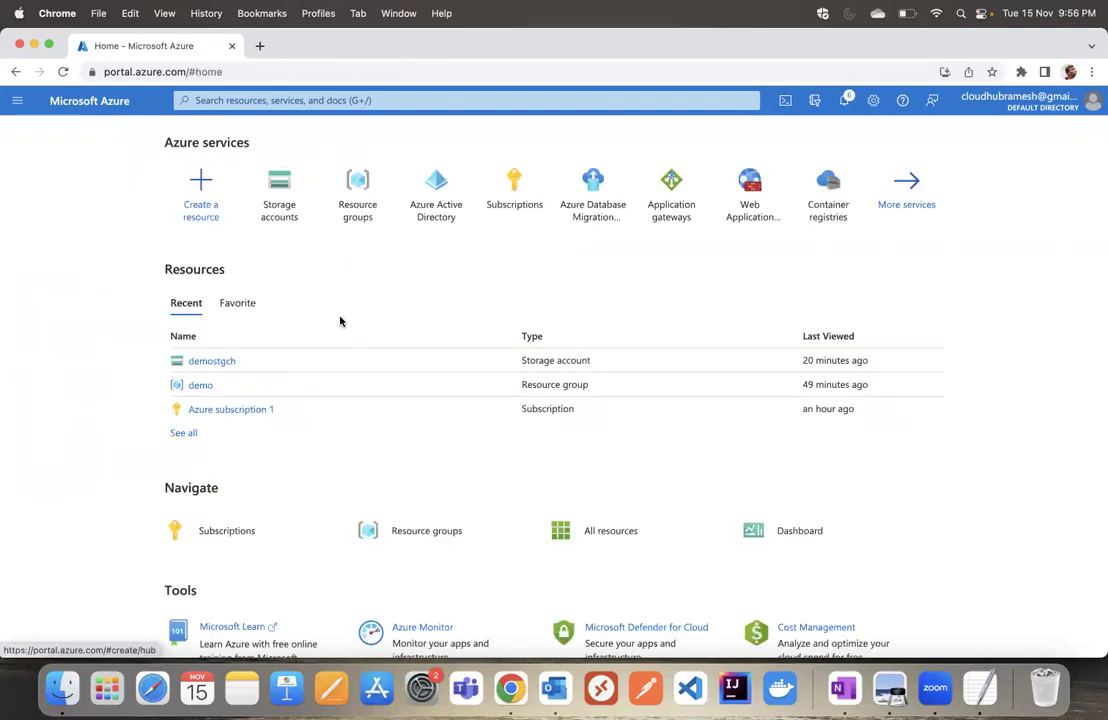